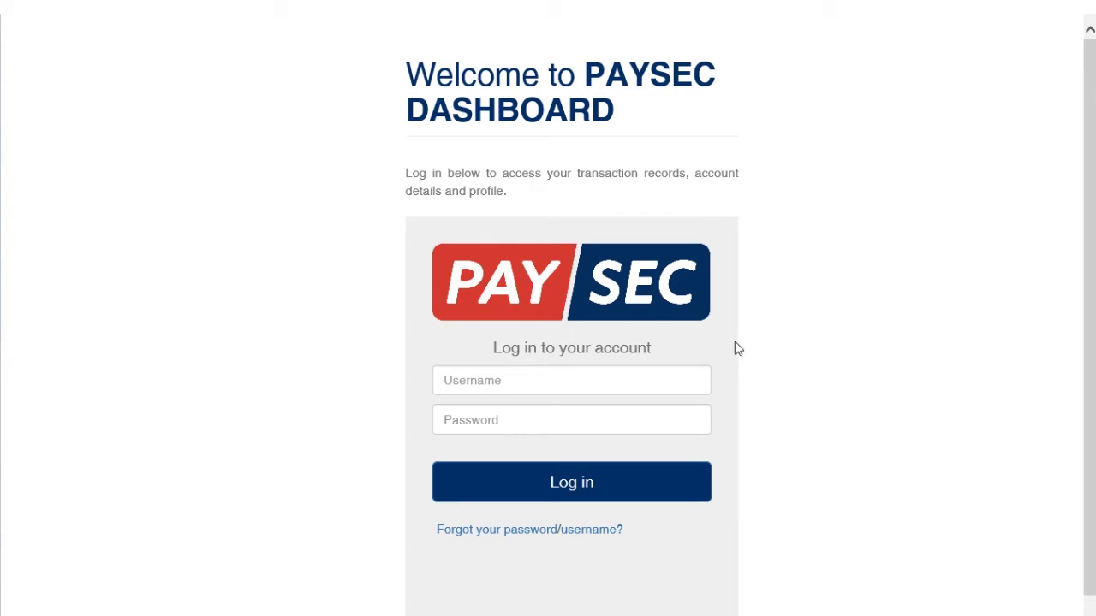
- Log in to the merchant account using the saved username suggestion so the password fills automatically
click(668, 377)
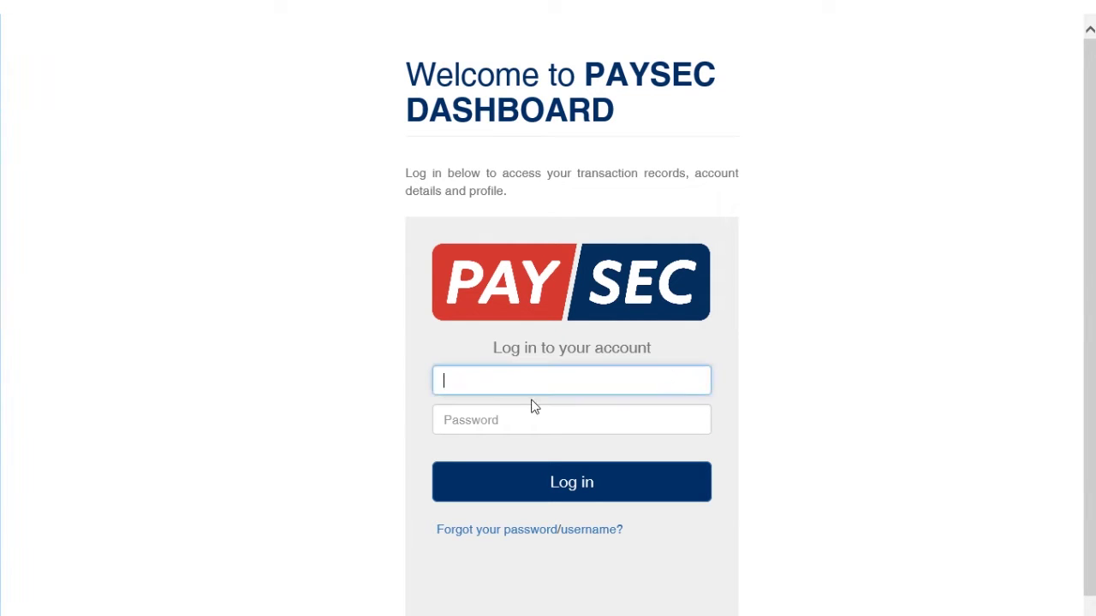
text(tu)
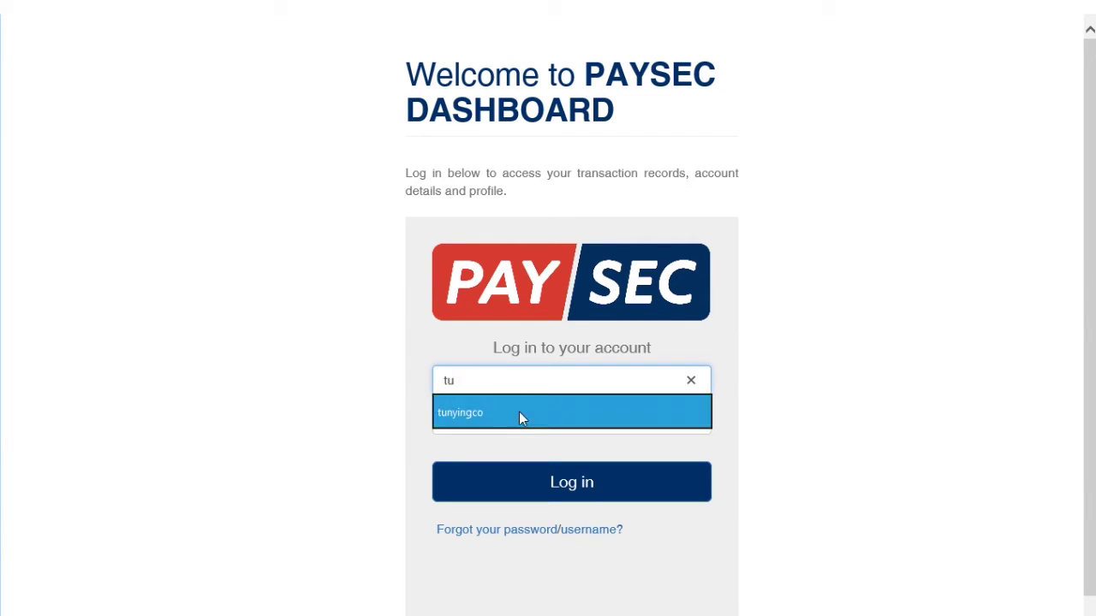
click(572, 489)
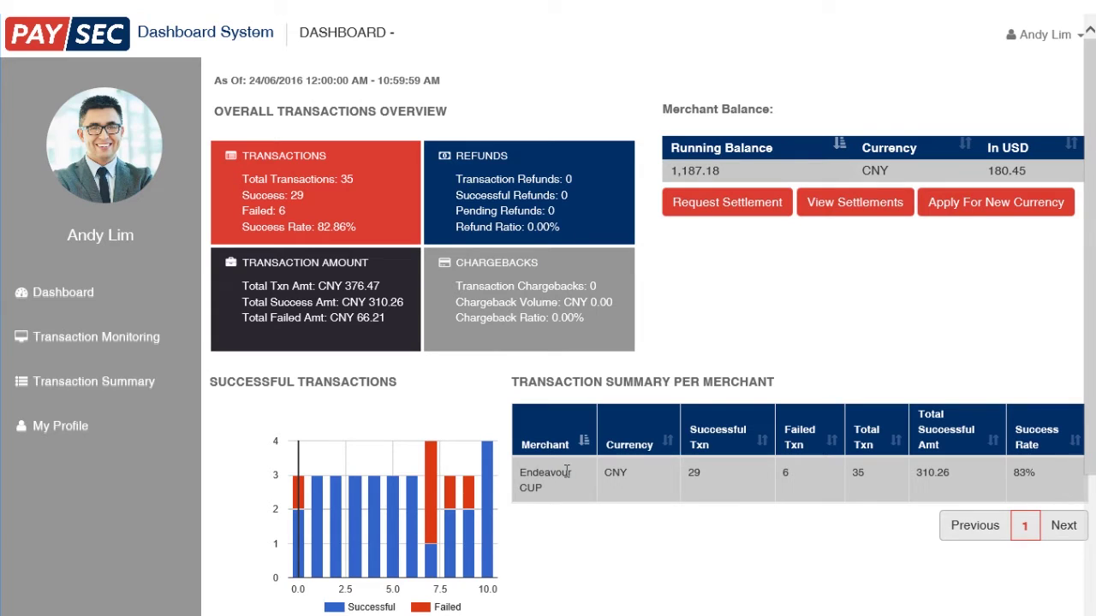
drag(249, 80, 443, 76)
click(510, 86)
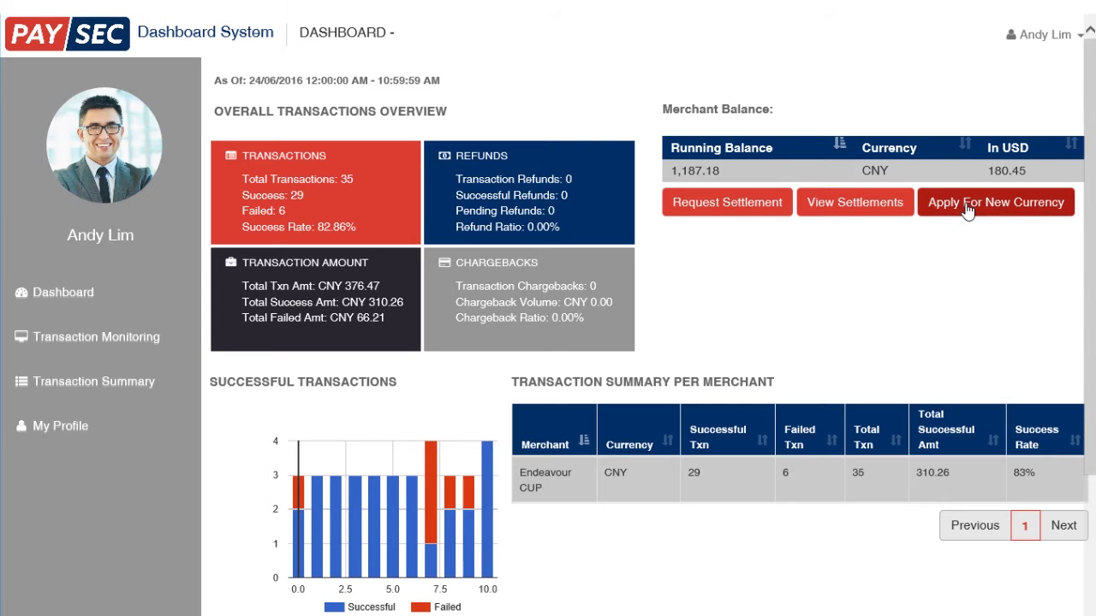
- Request a settlement of the merchant balance, check the empty settlement history, then dismiss a new currency application
click(734, 208)
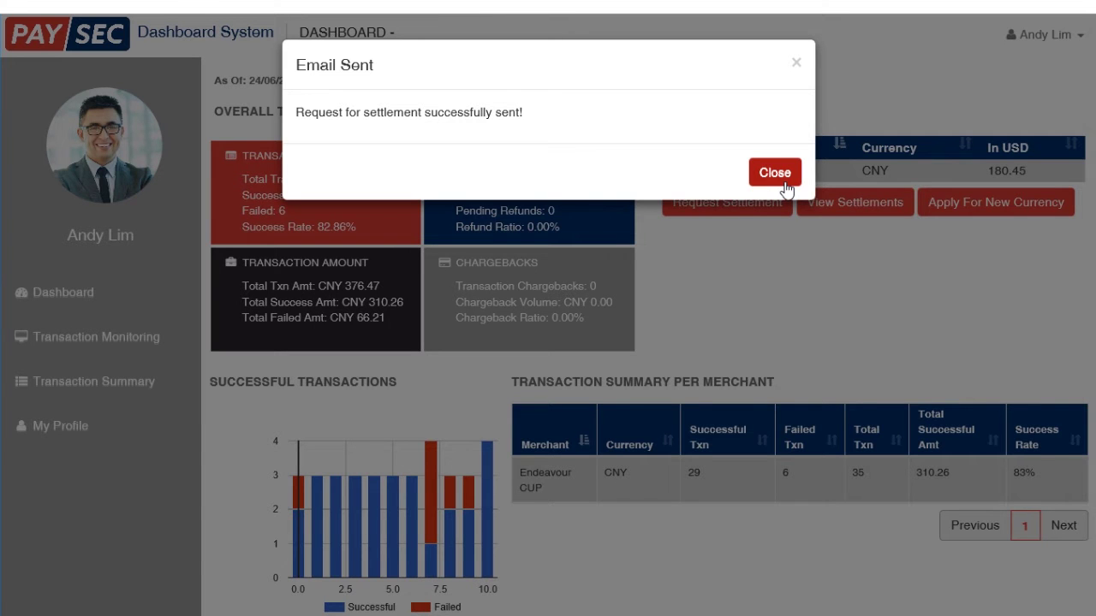
click(774, 174)
click(847, 204)
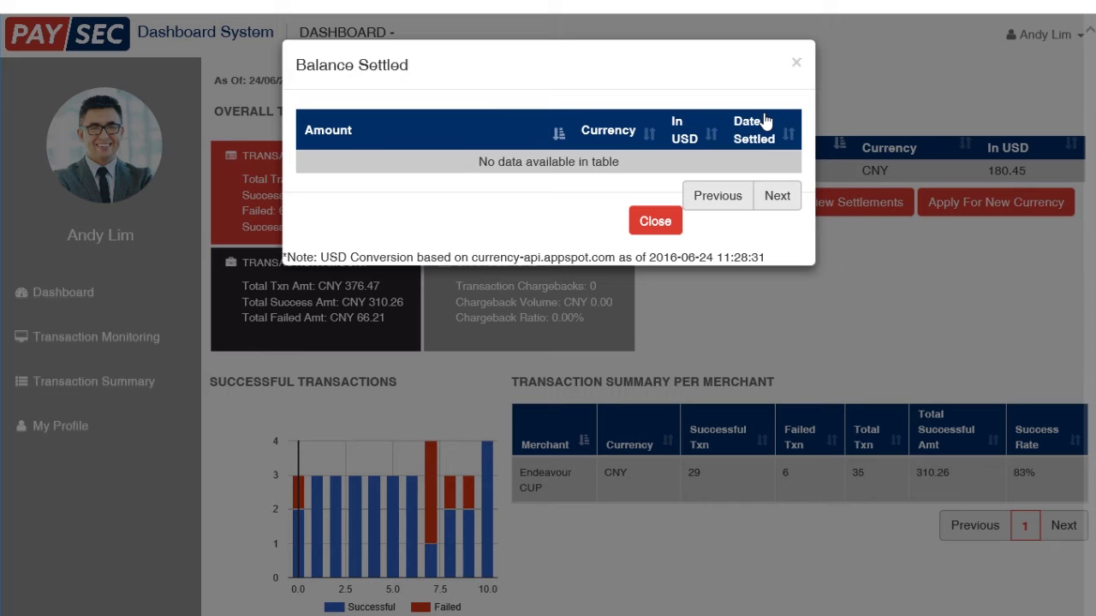
click(644, 221)
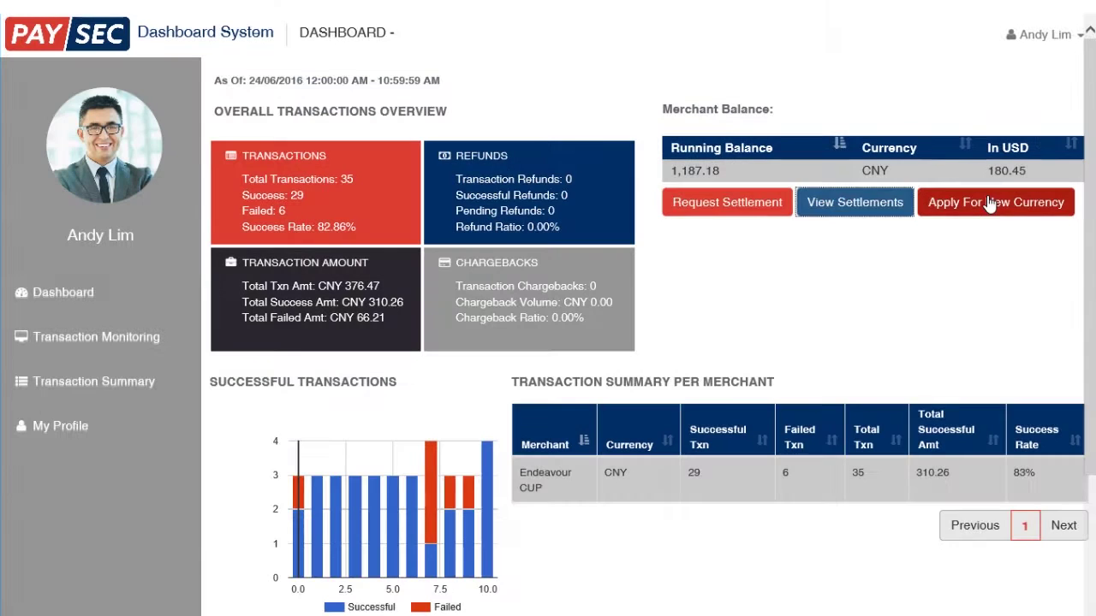
click(997, 204)
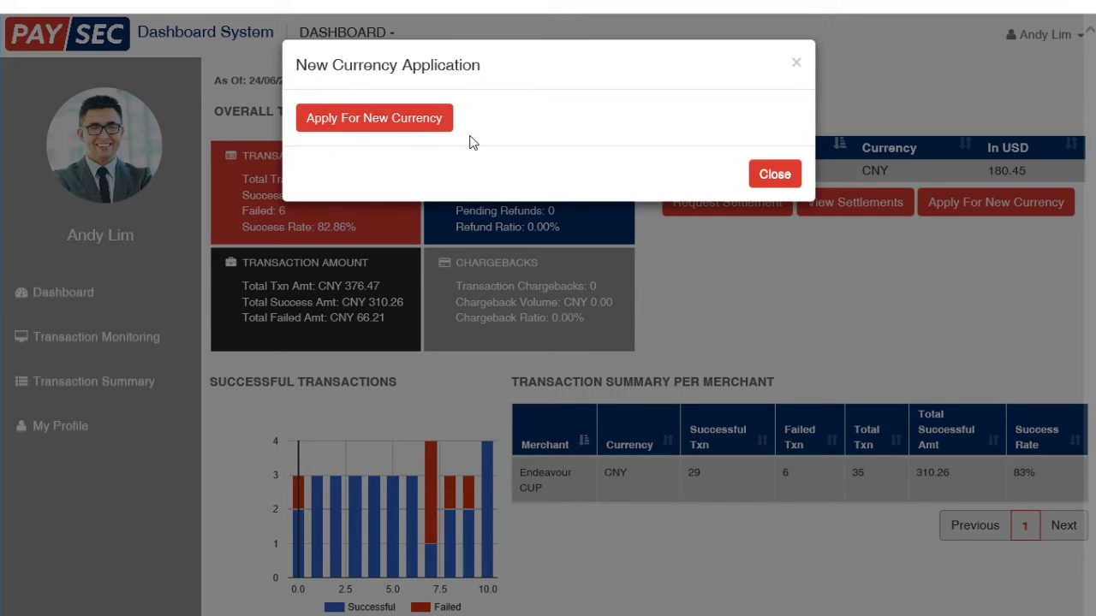
click(774, 174)
- Filter historical transactions to 2016-06-01 through 2016-06-24, giving 47 successful and 73 failed
scroll(776, 182, down, 3)
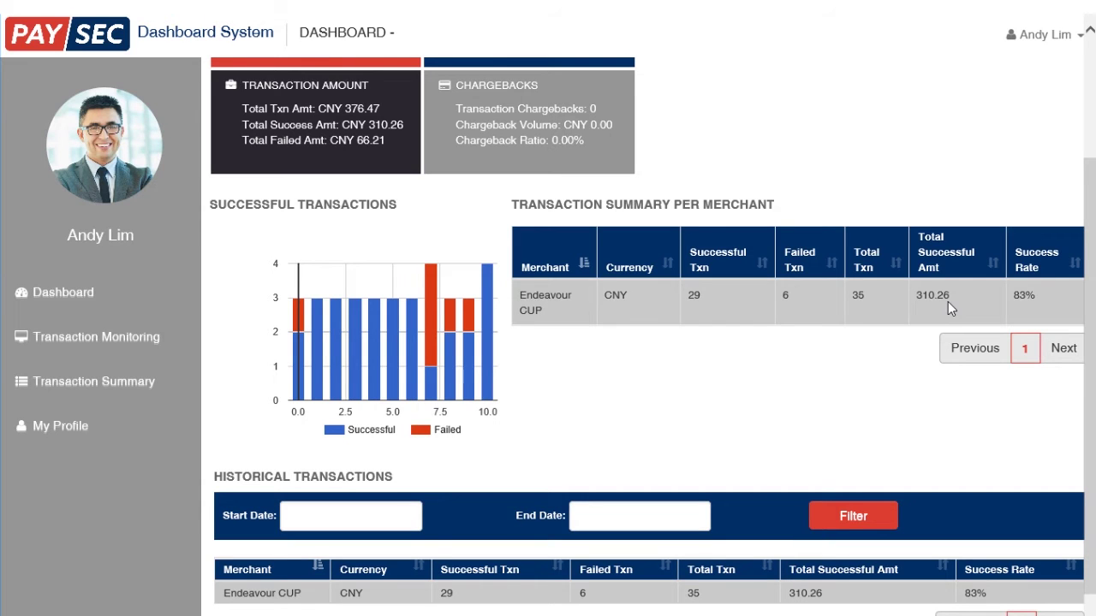
scroll(1089, 359, down, 1)
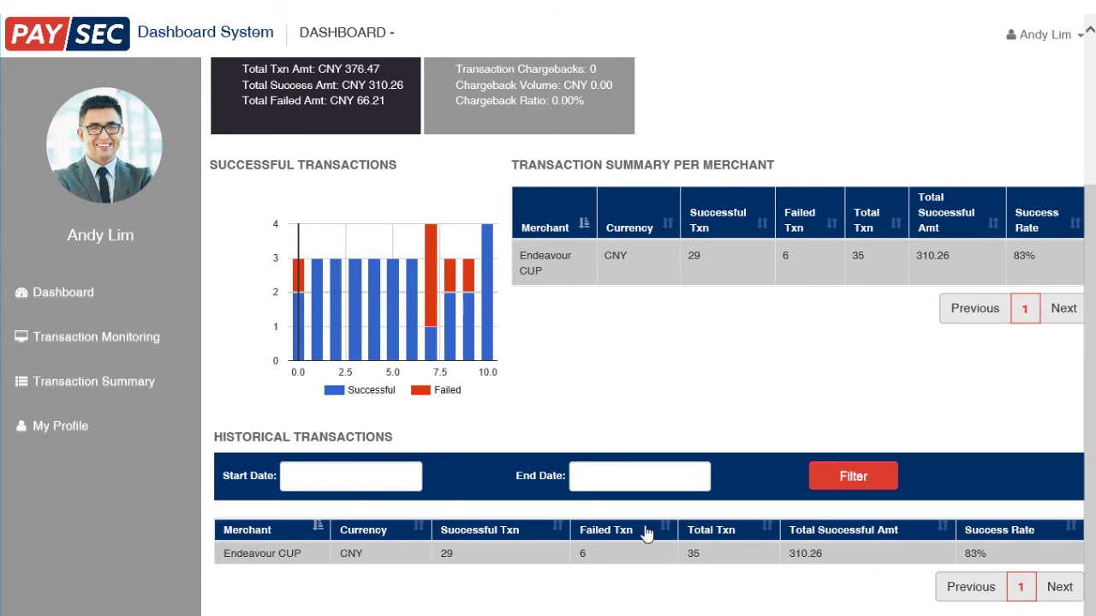
click(370, 477)
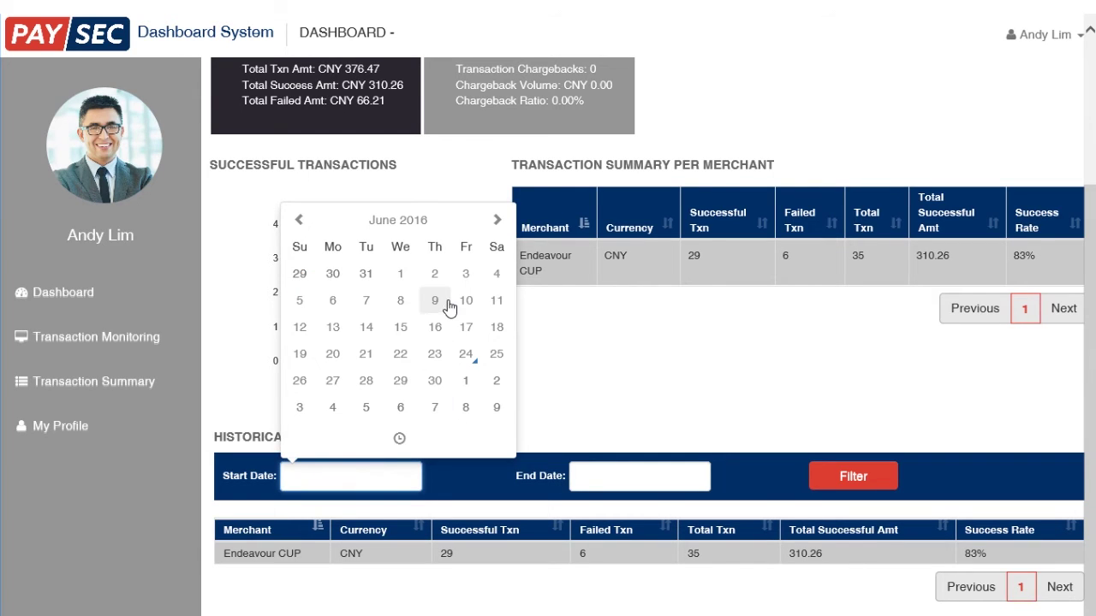
click(400, 273)
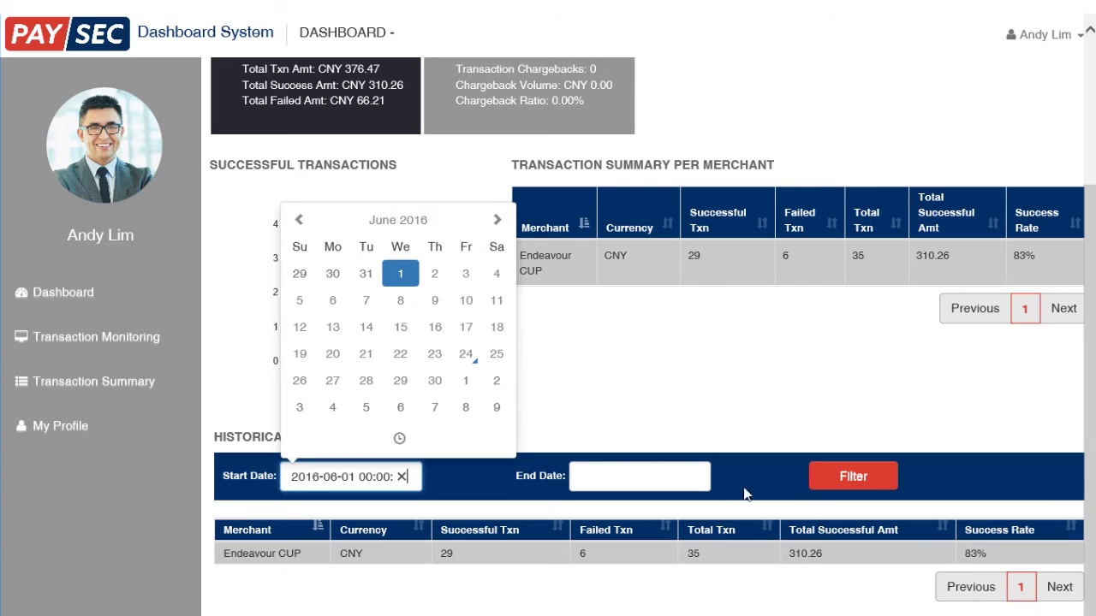
click(604, 482)
click(754, 354)
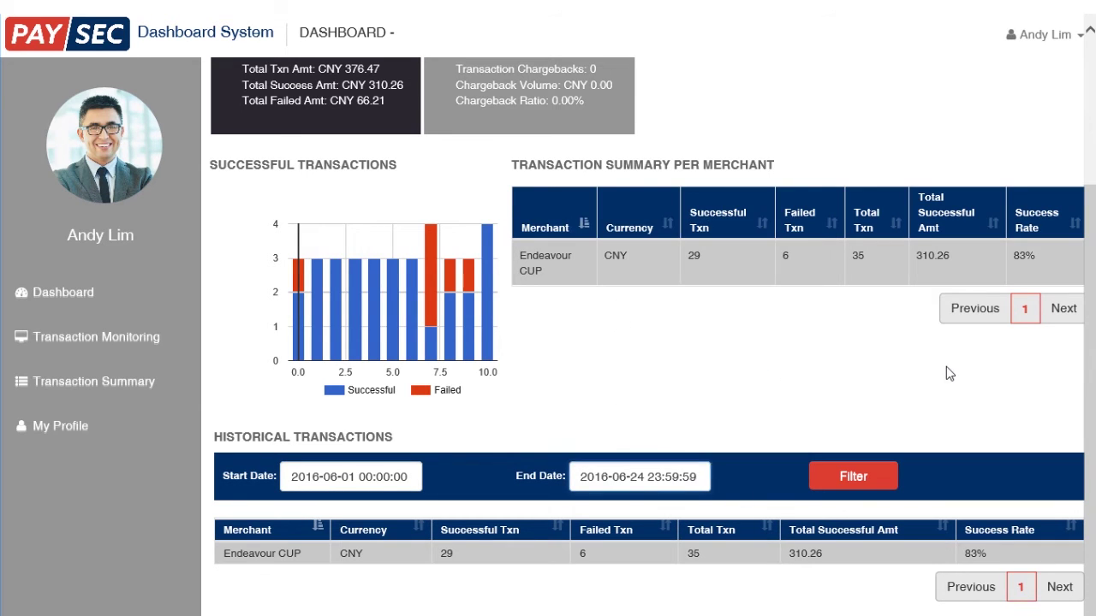
click(866, 482)
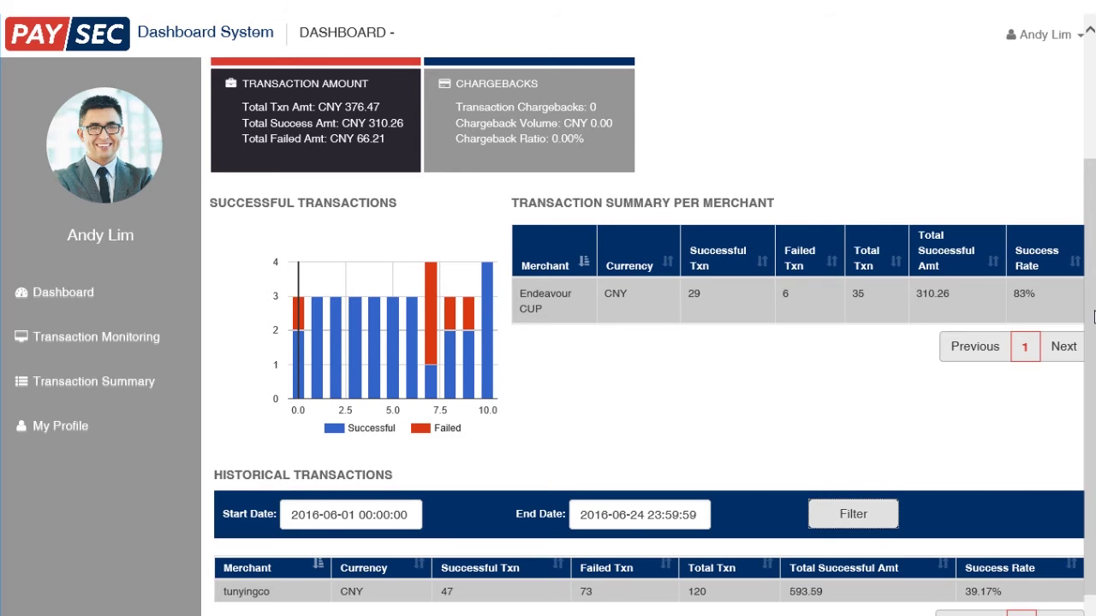
scroll(1094, 317, down, 1)
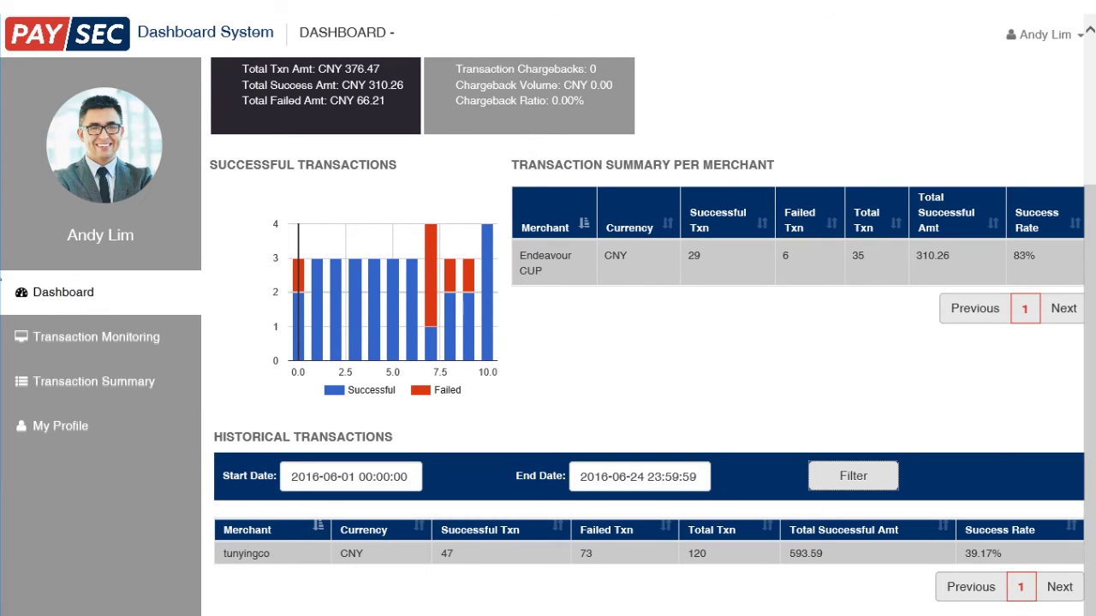
- Go to Transaction Monitoring and scroll through the Endeavour CUP - M999-C-15 transaction table
click(141, 344)
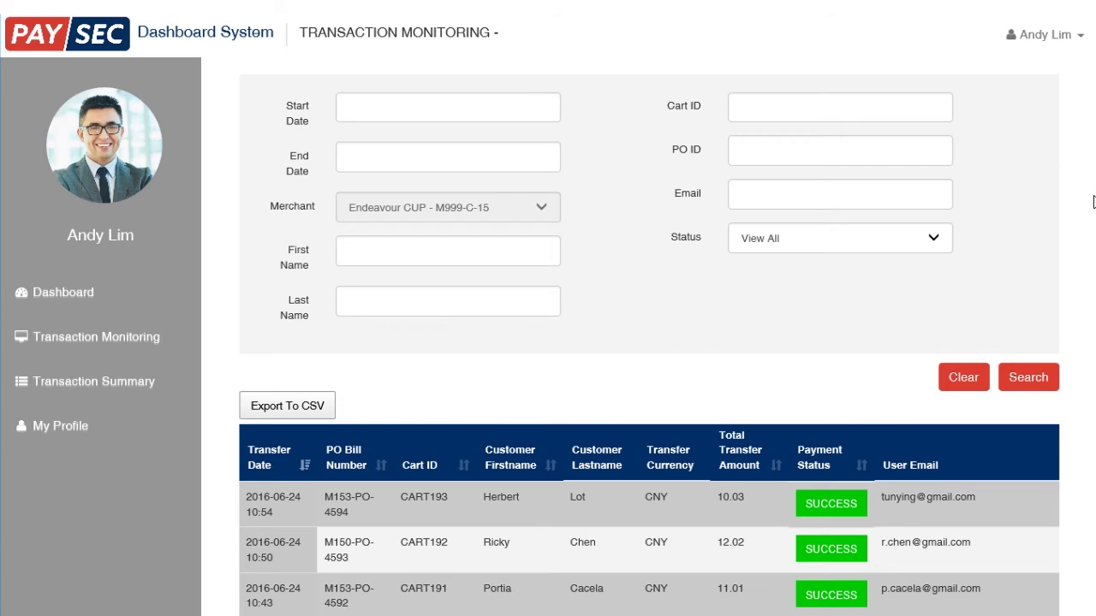
drag(1093, 201, 1085, 415)
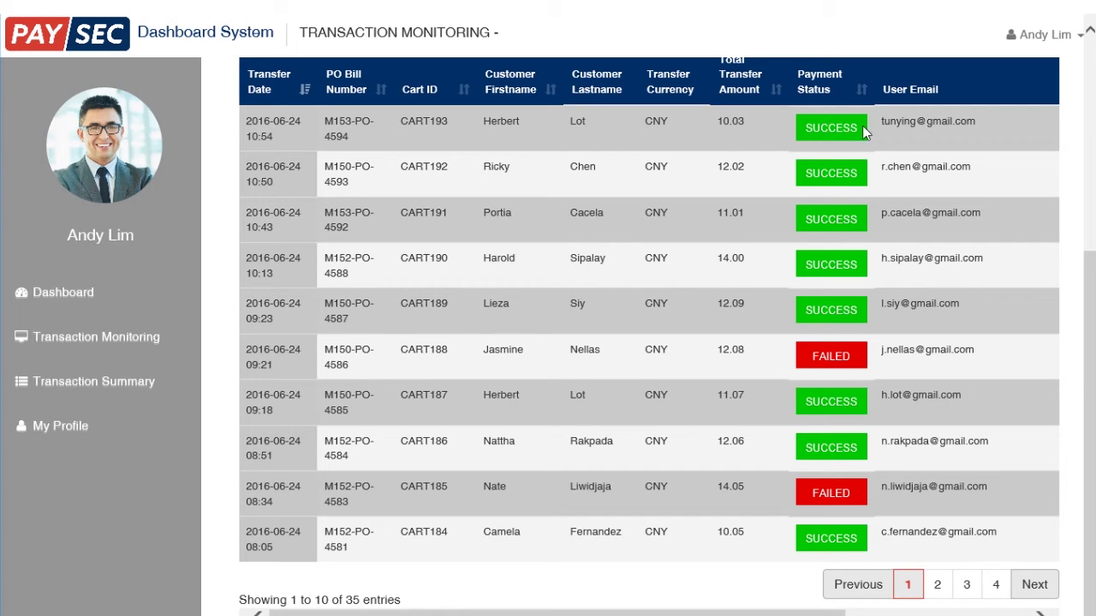
mouse_move(719, 612)
mouse_down()
mouse_move(826, 612)
mouse_move(710, 609)
mouse_up()
drag(1092, 480, 1093, 256)
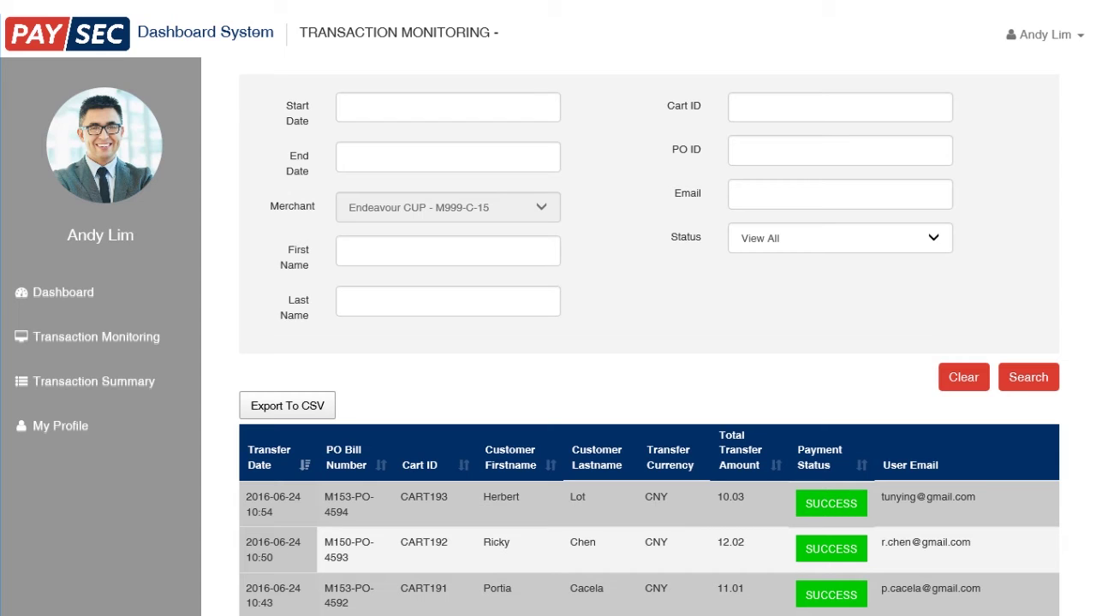
click(379, 107)
click(455, 196)
click(627, 199)
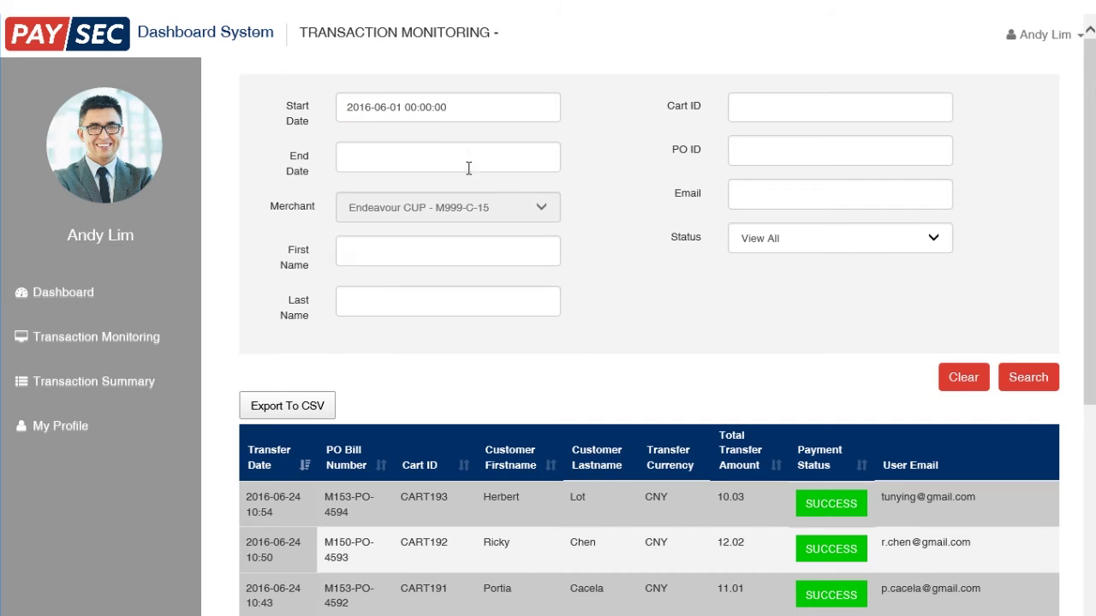
click(468, 154)
click(522, 330)
click(733, 328)
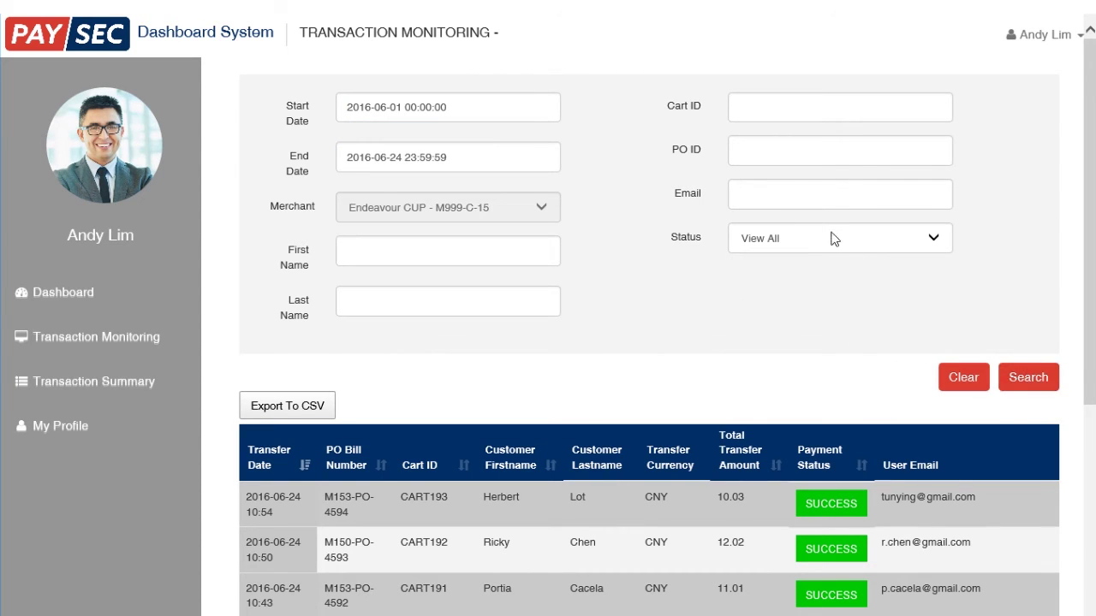
click(791, 242)
click(805, 250)
click(1030, 378)
scroll(1089, 295, down, 5)
scroll(1087, 294, up, 2)
scroll(1085, 294, up, 3)
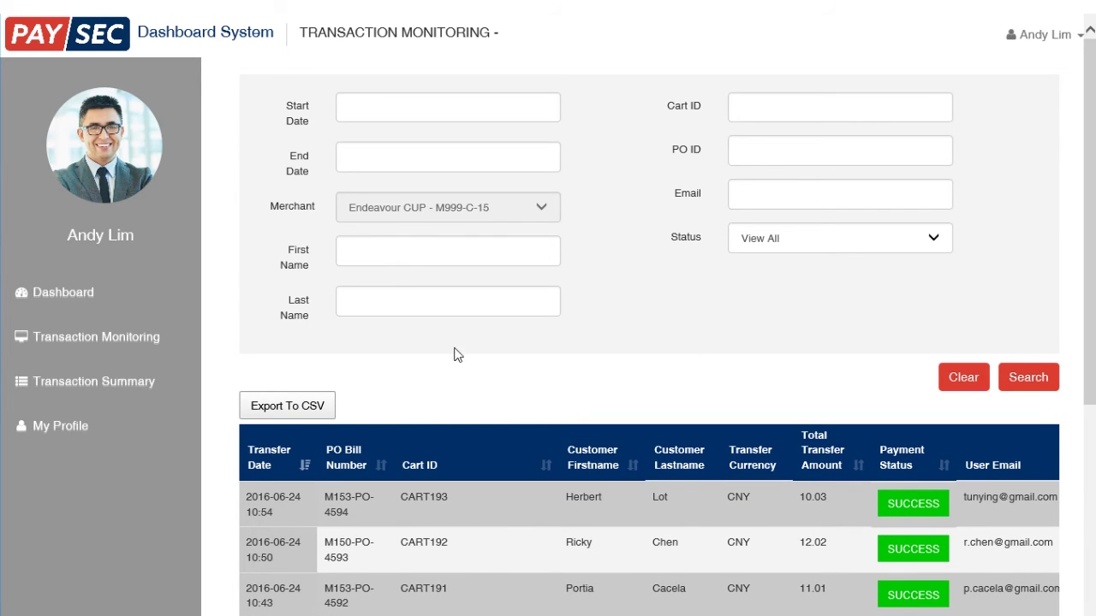
click(383, 245)
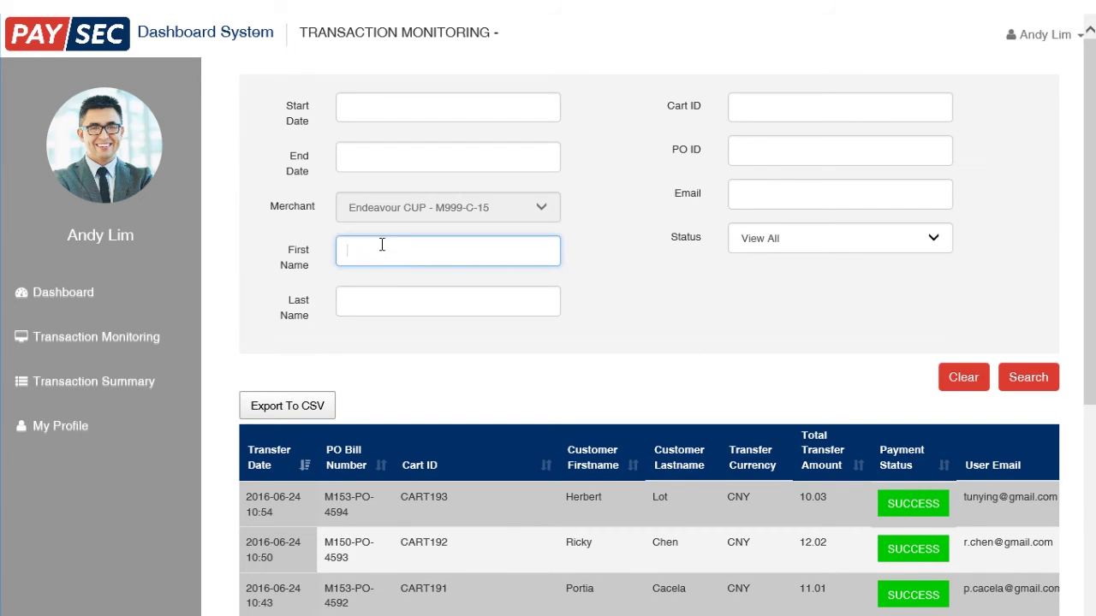
click(758, 199)
click(768, 155)
click(794, 105)
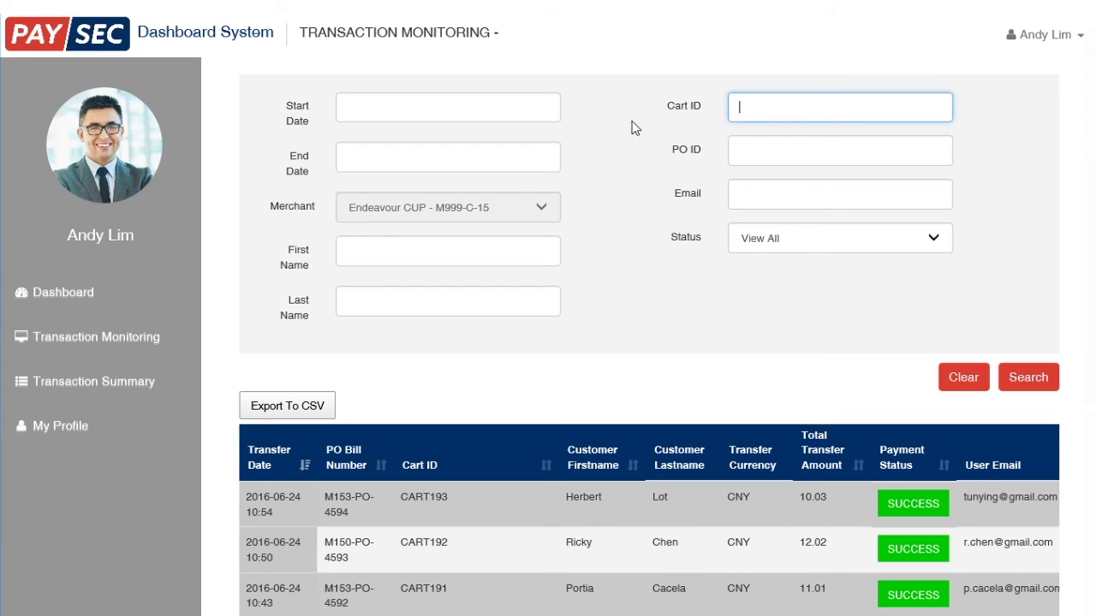
click(777, 185)
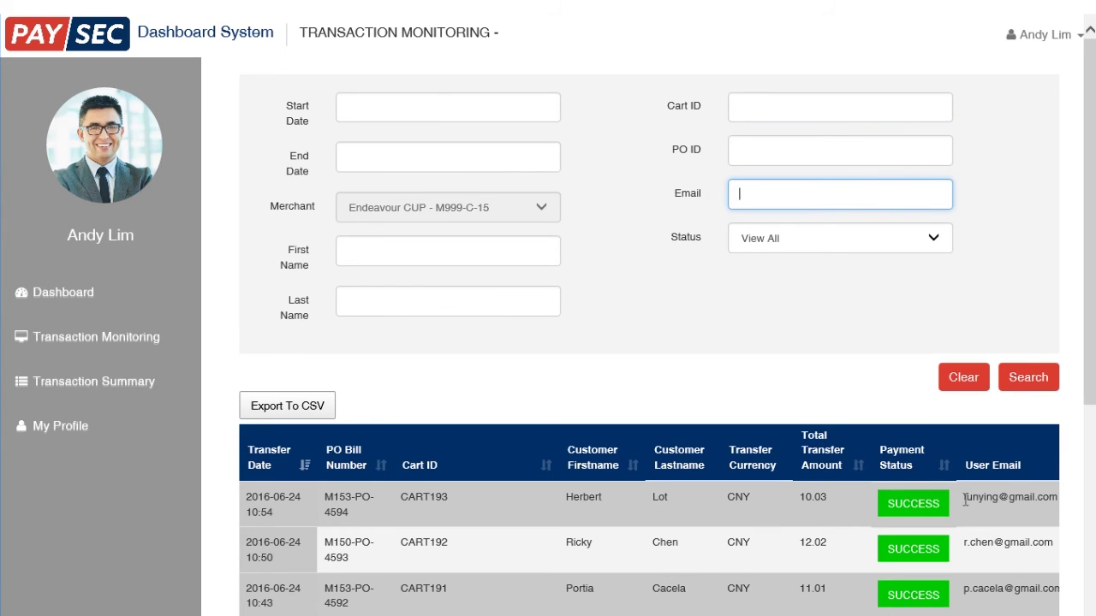
- Search transactions by the first row's customer e-mail, narrowing the list to 51 transactions
drag(963, 498, 1068, 514)
key(ctrl+c)
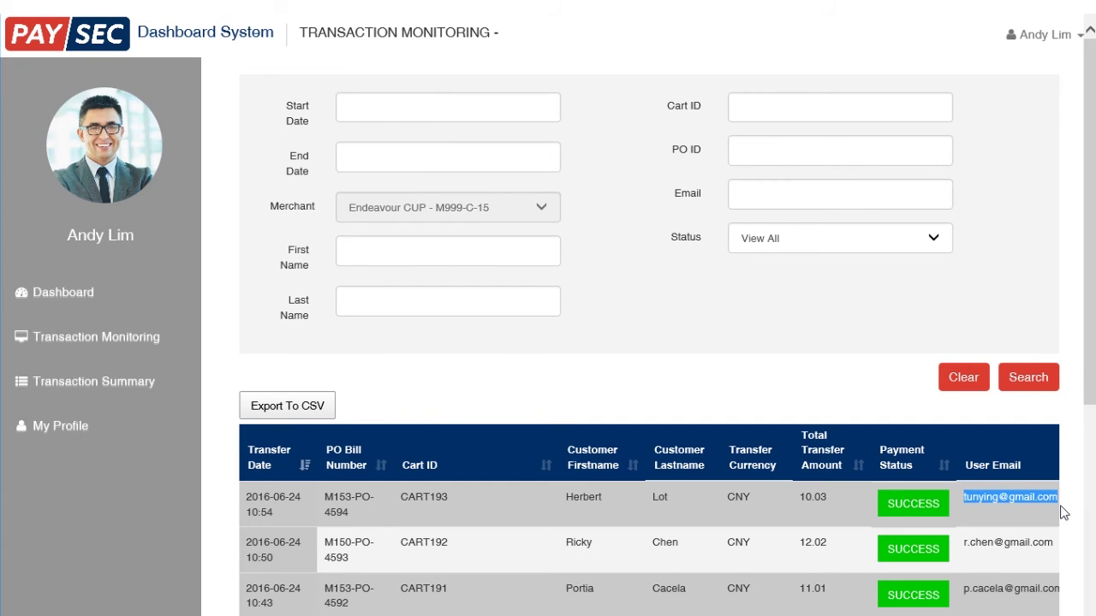
click(761, 195)
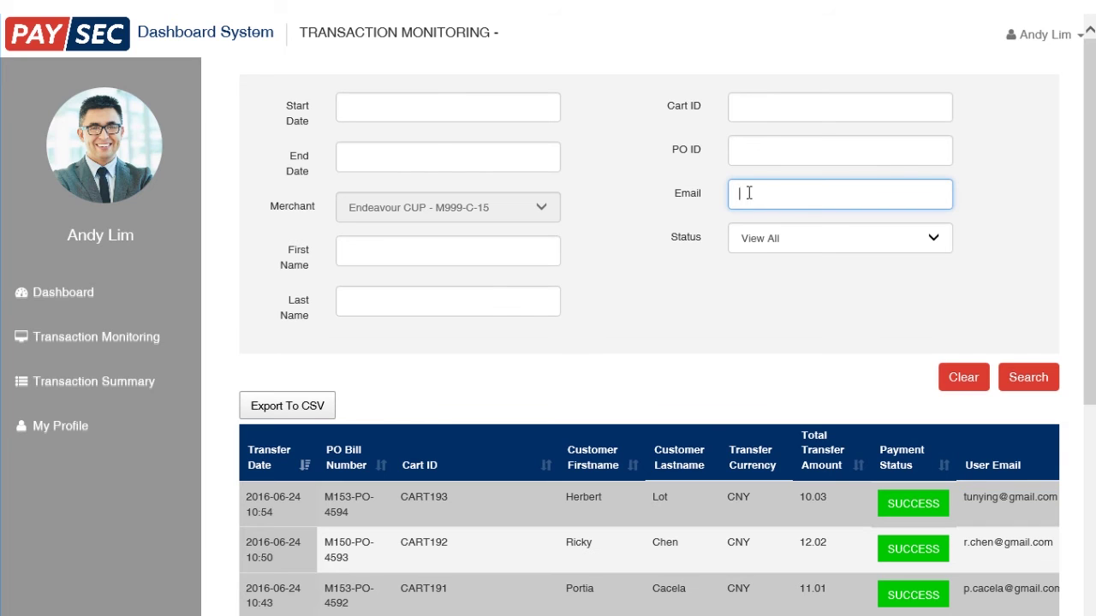
key(ctrl+v)
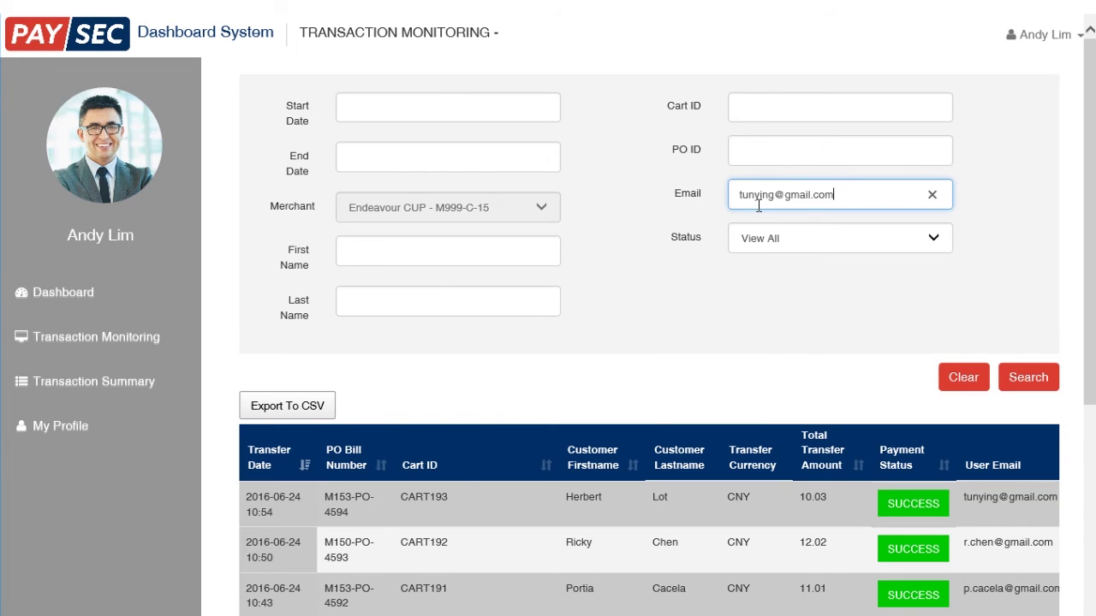
click(1026, 378)
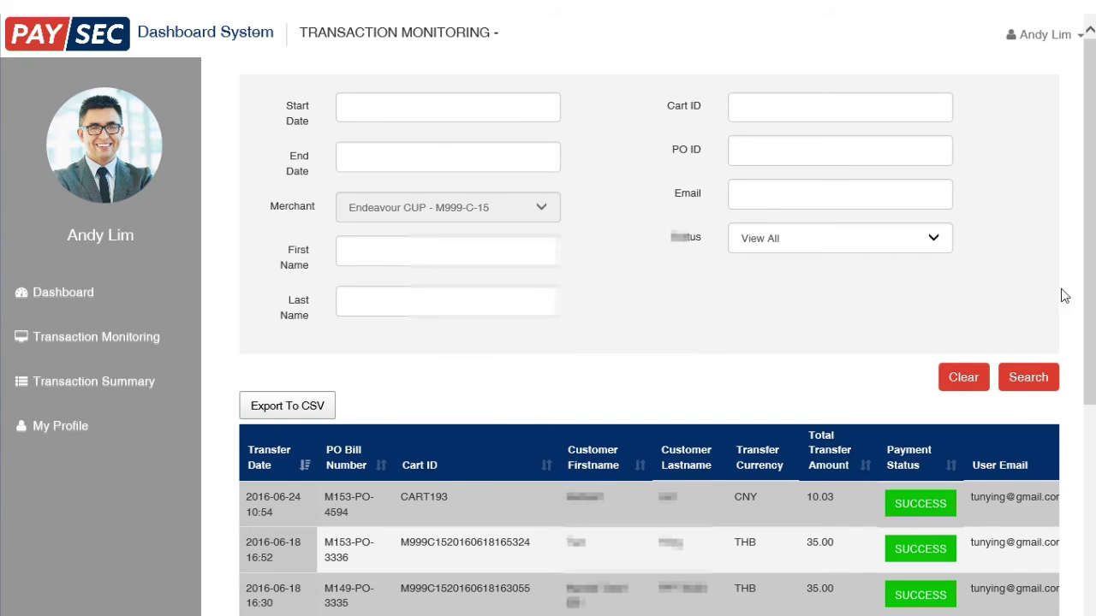
drag(1092, 264, 1077, 483)
scroll(1077, 483, up, 1)
drag(1092, 531, 1092, 336)
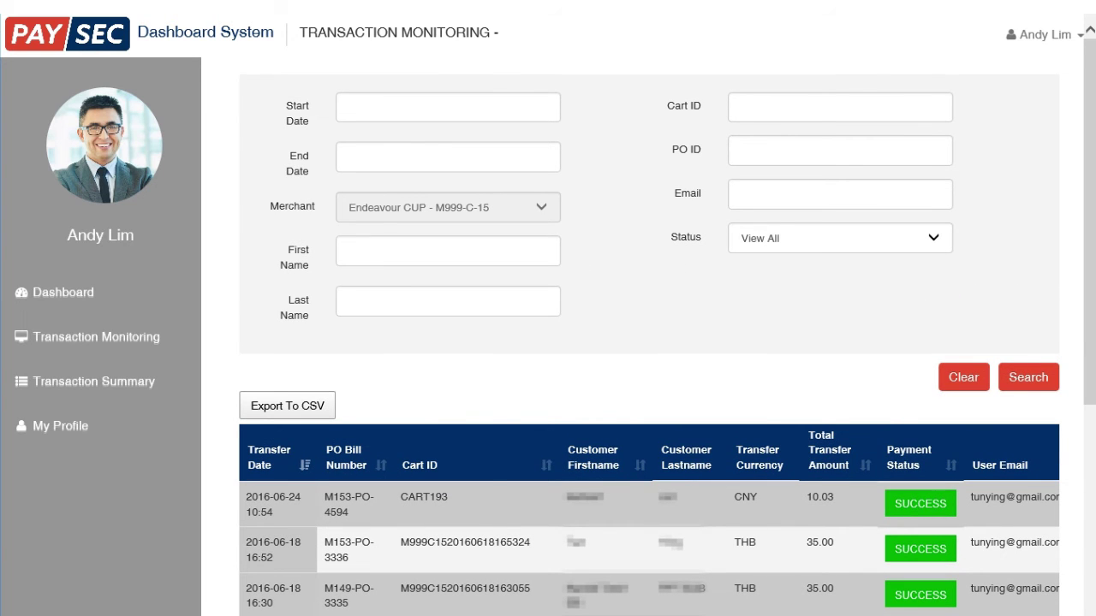
click(317, 407)
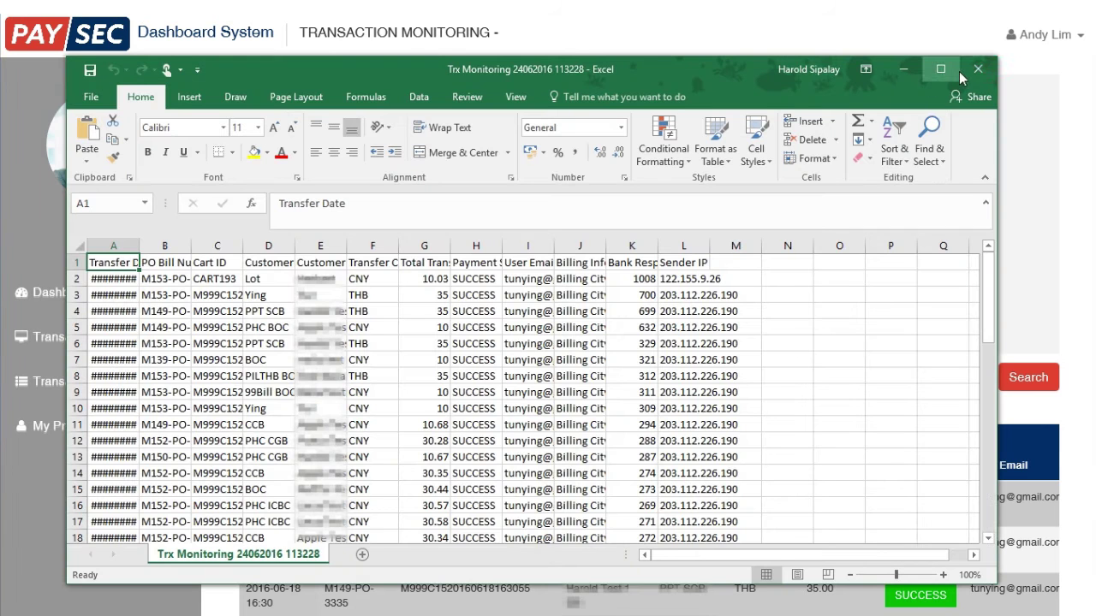
click(978, 69)
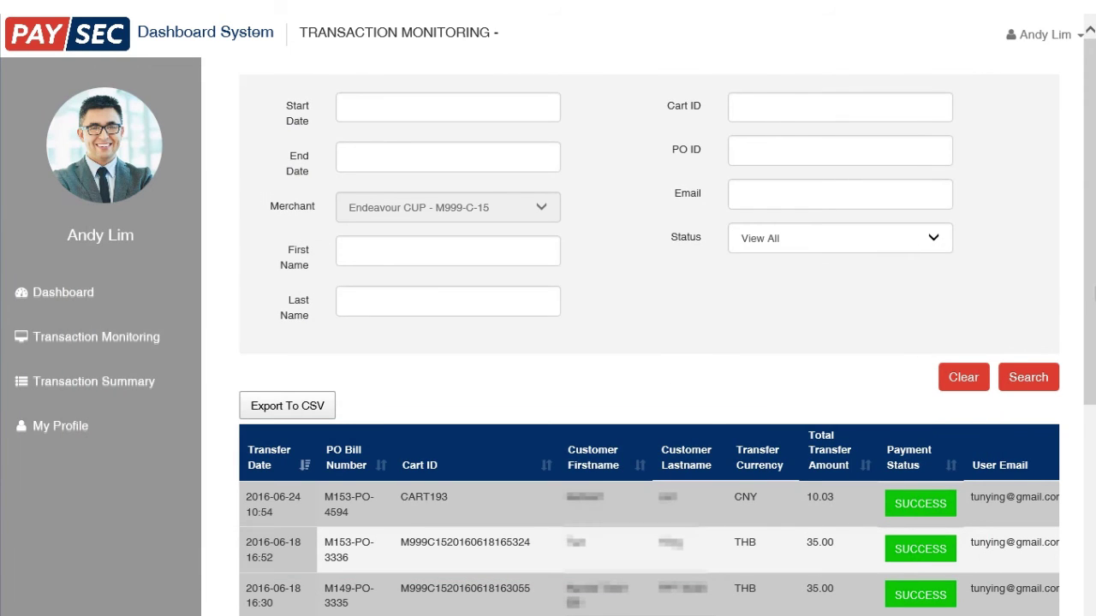
drag(1093, 297, 1077, 460)
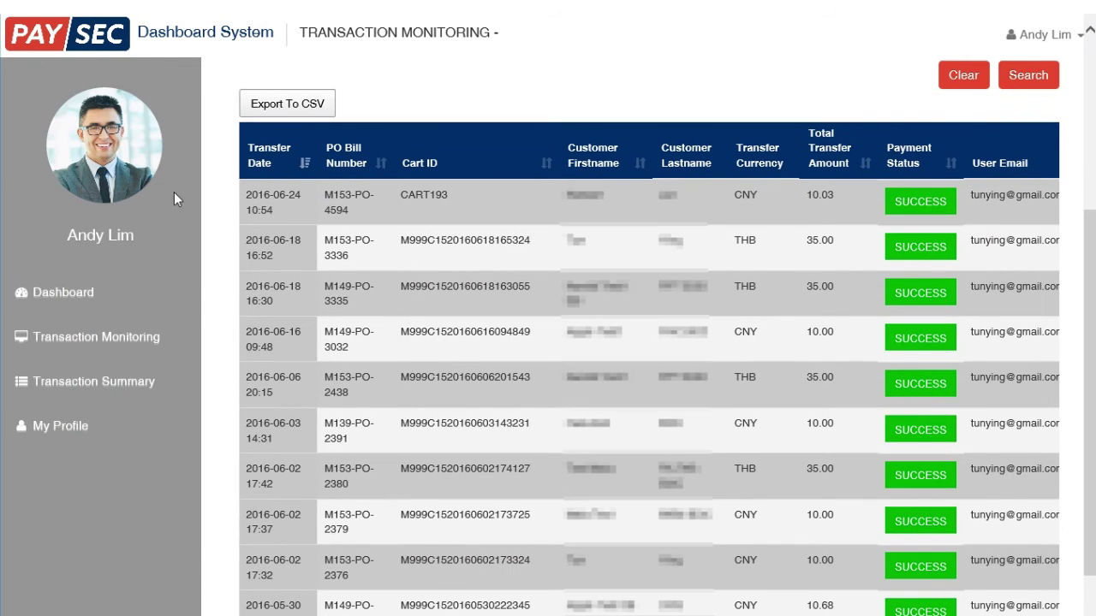
- Open the Transaction Summary report with the frequency kept at View All
click(55, 383)
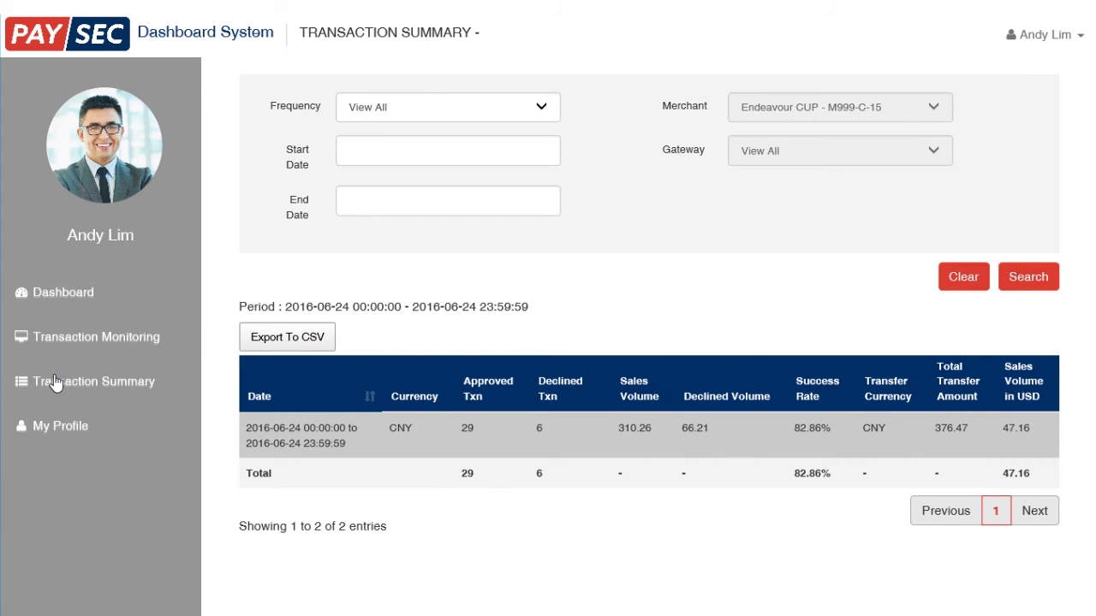
click(548, 107)
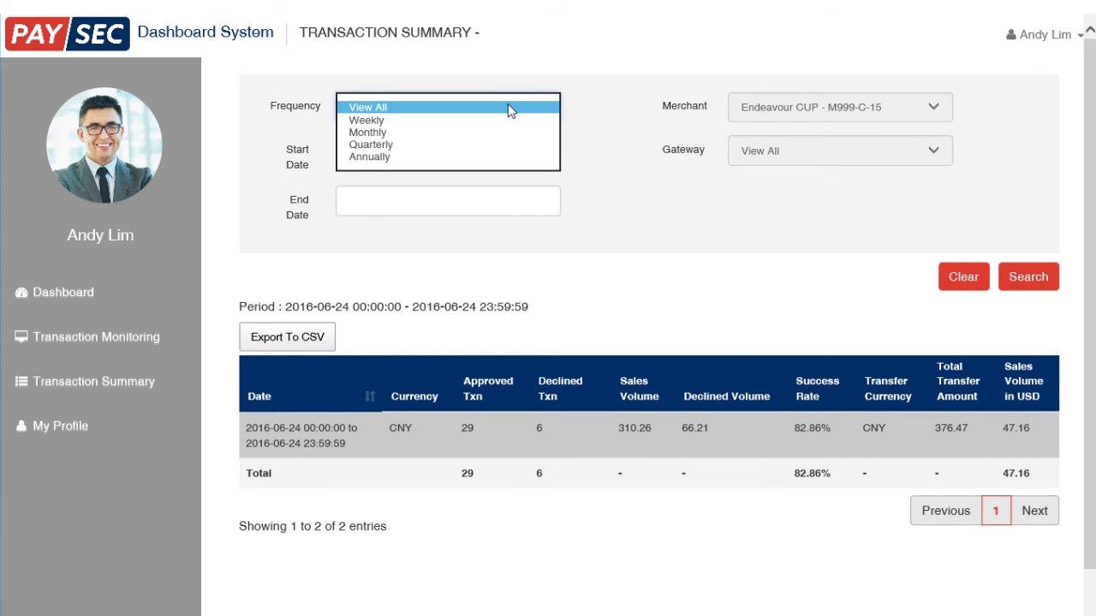
click(697, 235)
- Set the summary period from 1 June to 24 June 2016
click(423, 147)
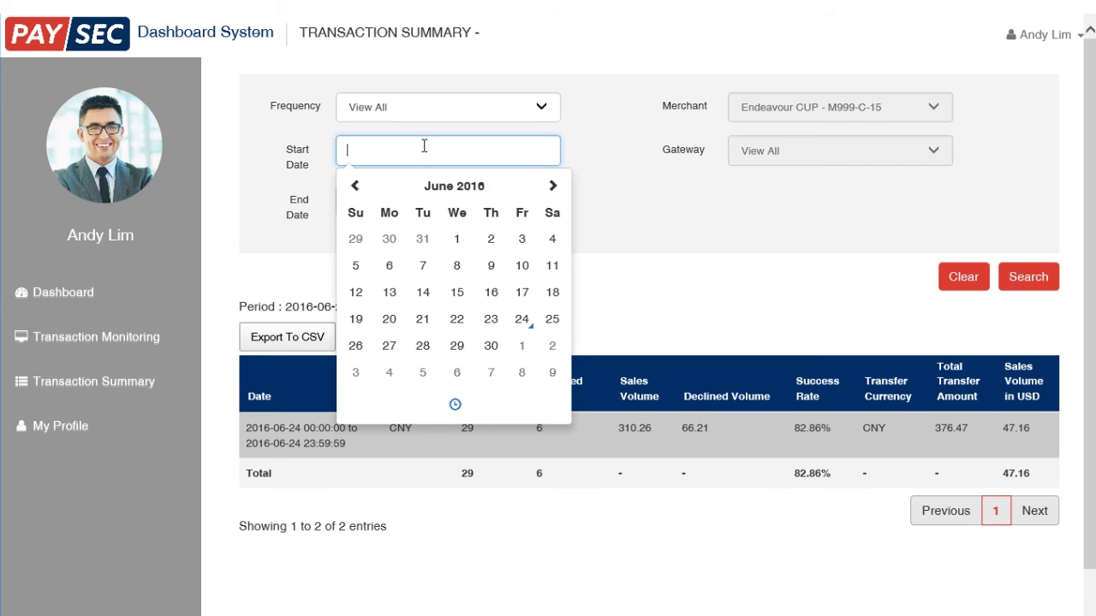
click(457, 238)
click(668, 277)
click(481, 204)
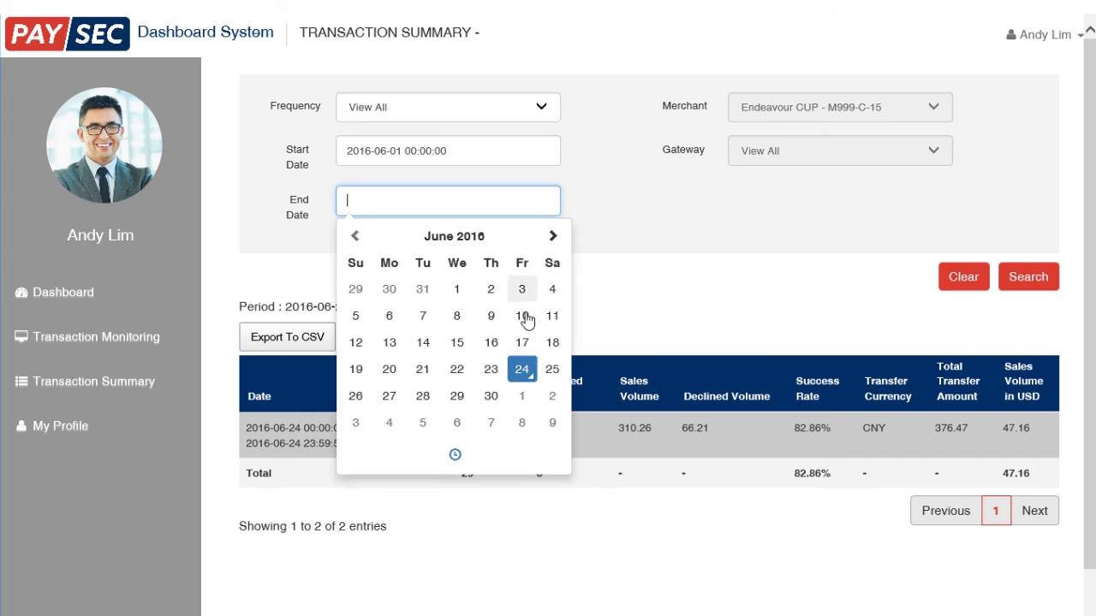
click(521, 369)
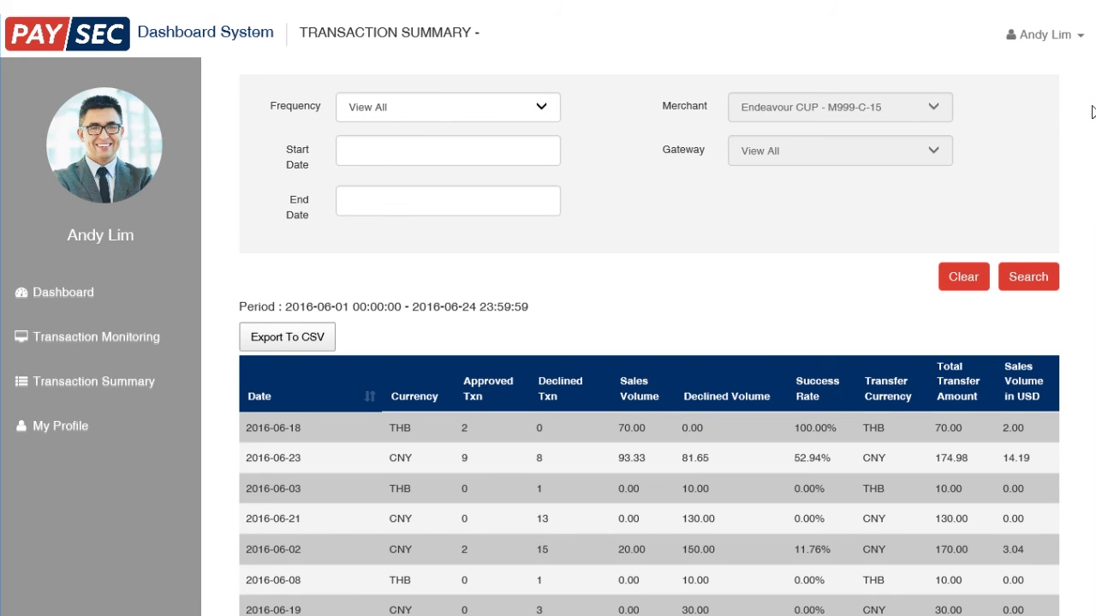
scroll(1091, 112, down, 5)
scroll(1092, 111, up, 5)
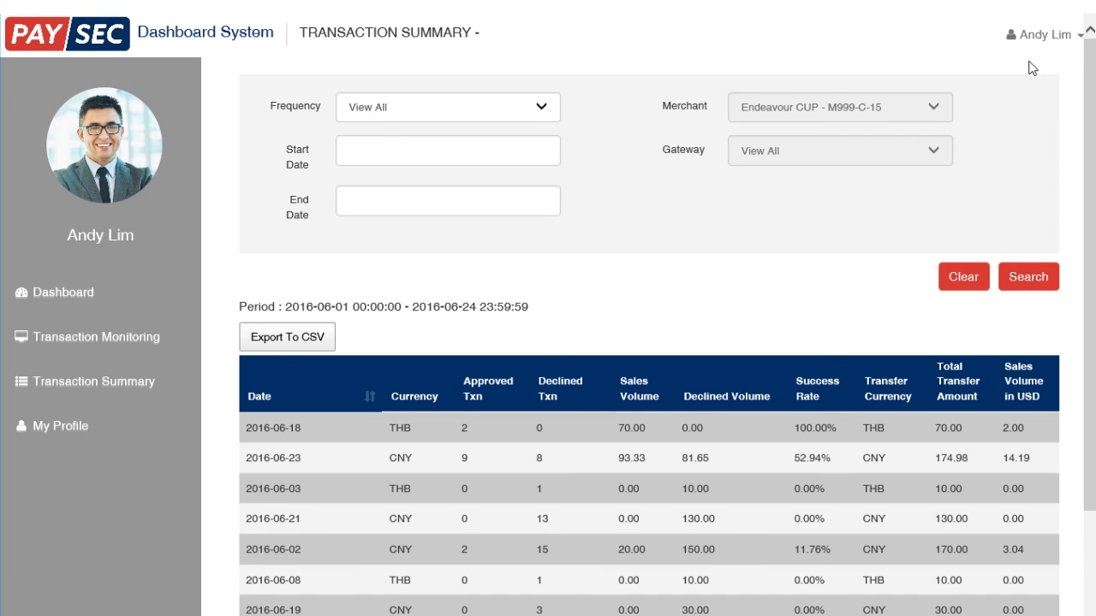
drag(80, 240, 155, 232)
click(292, 246)
- Review the M999-C-15 merchant profile showing Active status, then return to the Dashboard
click(61, 426)
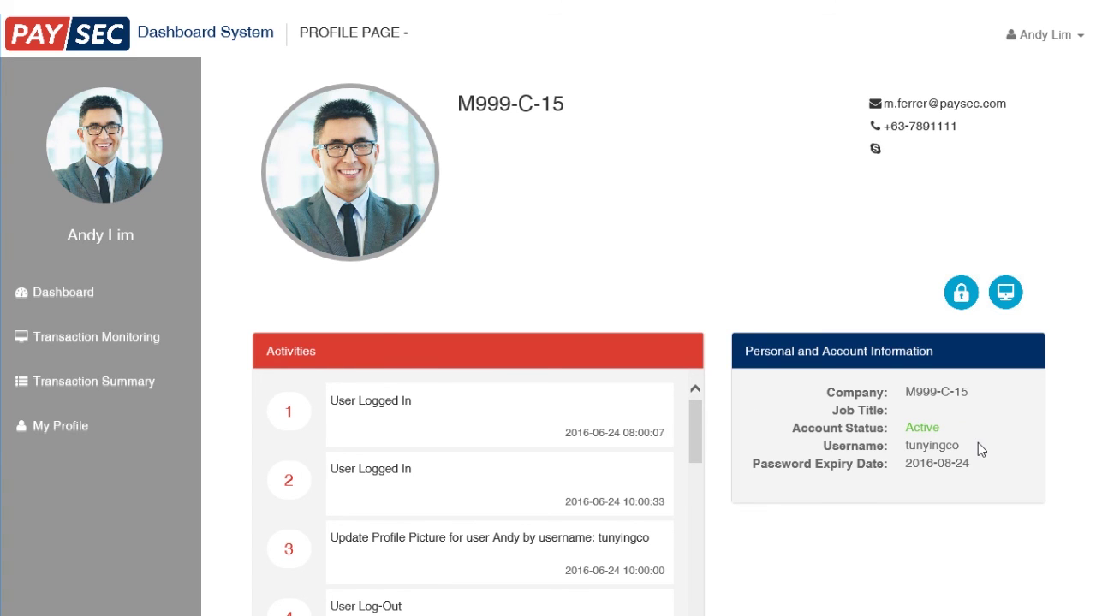
drag(691, 430, 735, 382)
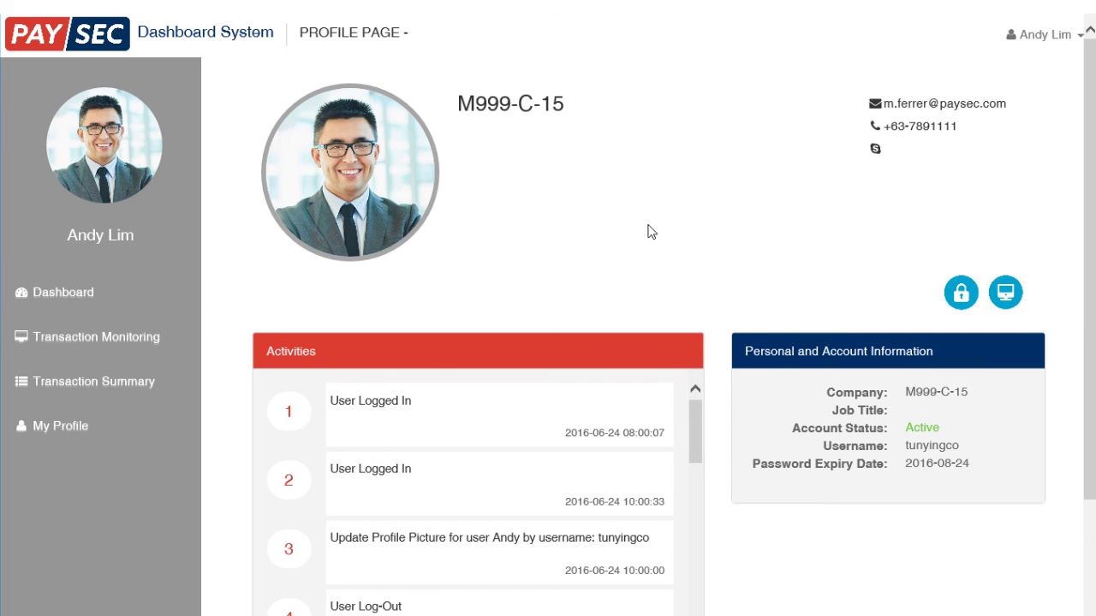
click(68, 292)
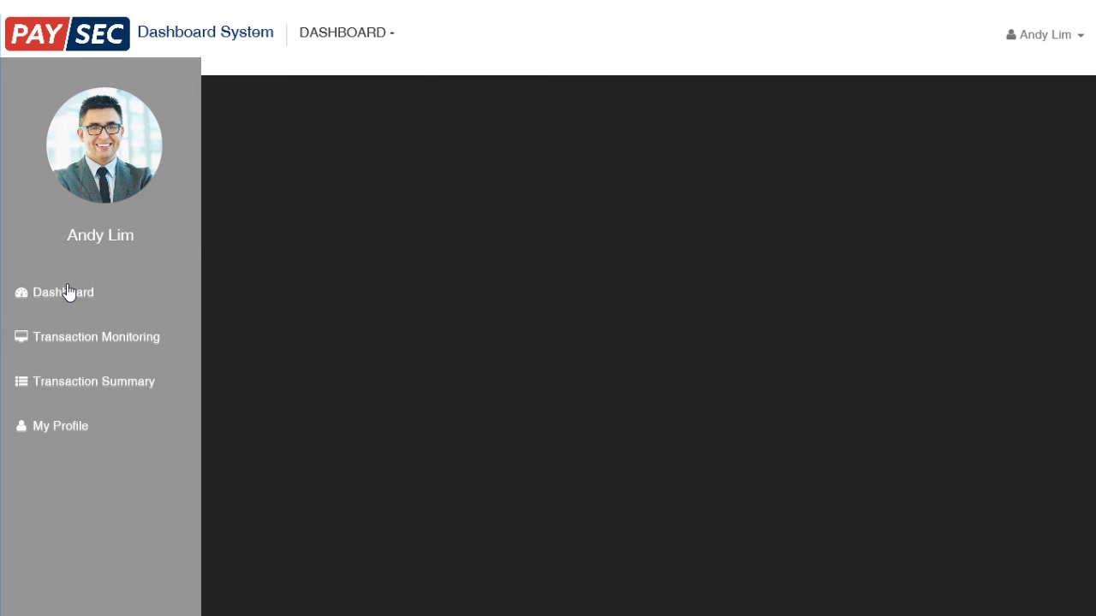